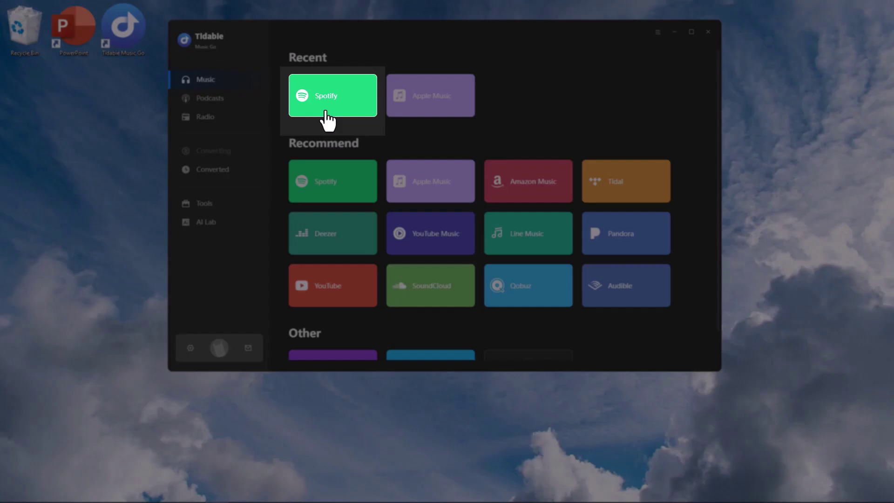
# Open the Spotify converter and close the Spotify web player window that pops up
pyautogui.click(326, 104)
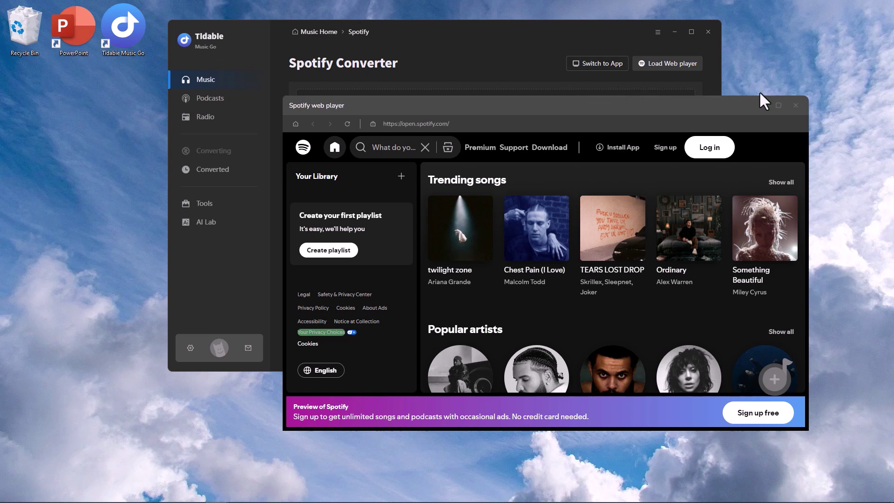
pyautogui.click(795, 106)
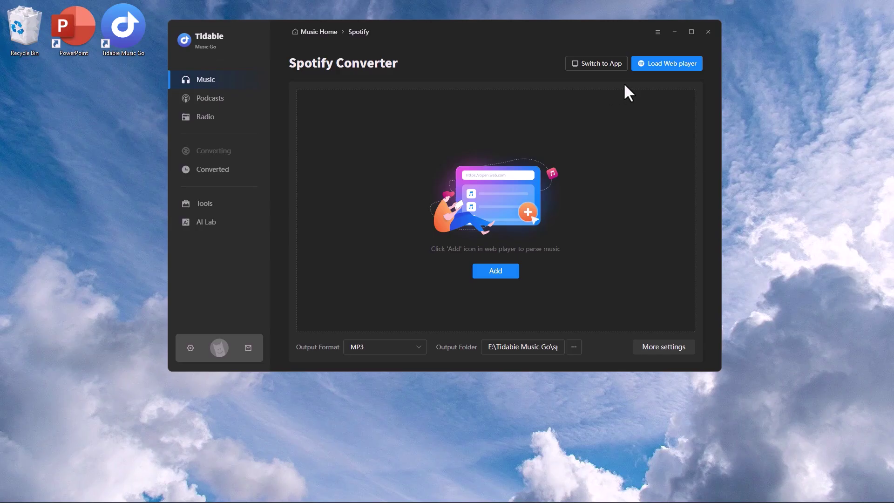
# Sign into the Spotify web player and send the TOP 50 - BGM channel playlist to the converter
pyautogui.click(665, 74)
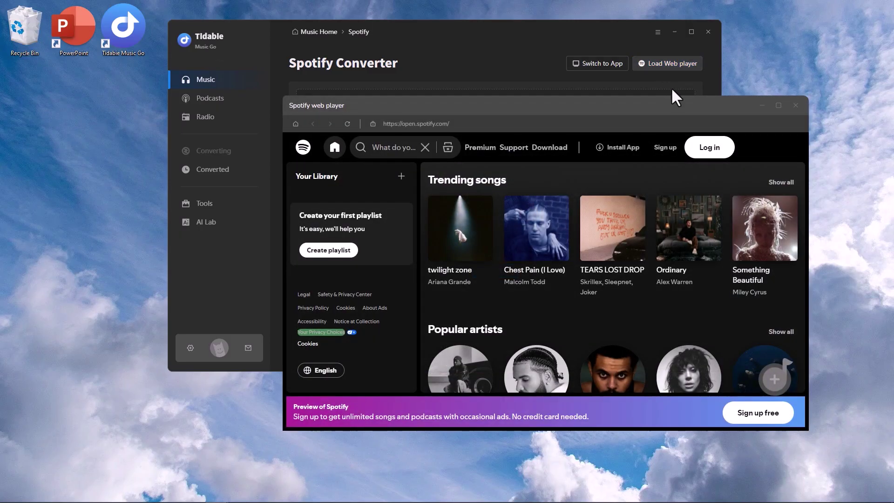
pyautogui.click(708, 153)
pyautogui.scroll(-2, 606, 310)
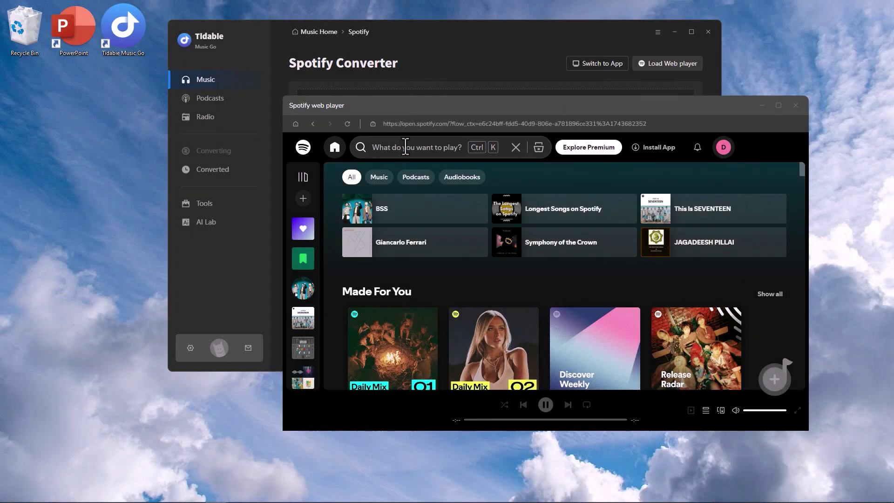
pyautogui.click(418, 147)
pyautogui.click(473, 205)
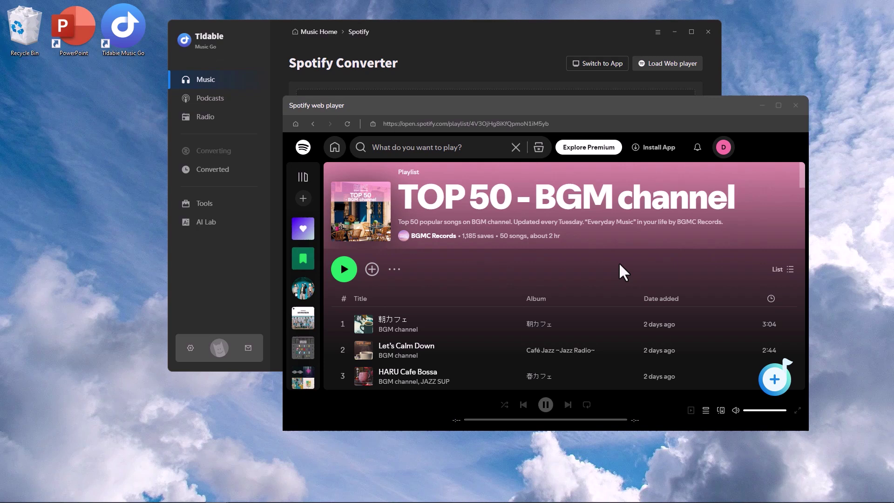
pyautogui.click(776, 388)
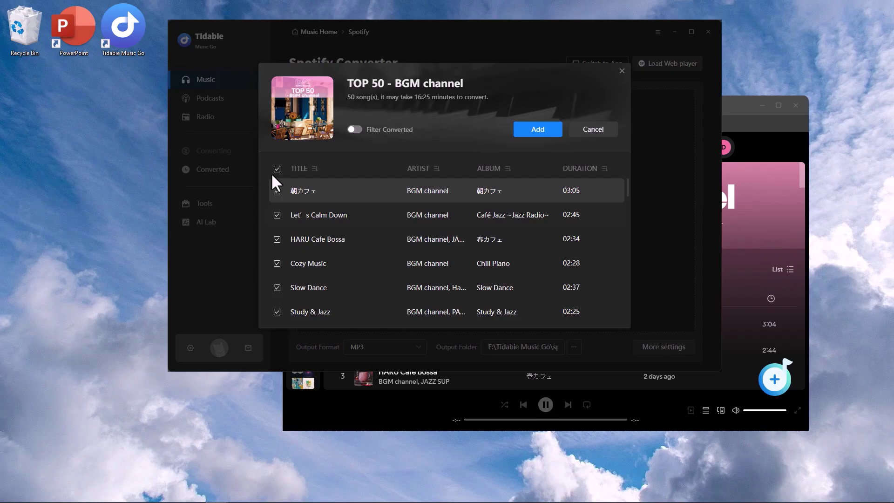
# Add the ticked songs to the conversion list, then remove Cozy Music, leaving Let's Calm Down and Slow Dance
pyautogui.click(277, 168)
pyautogui.click(277, 215)
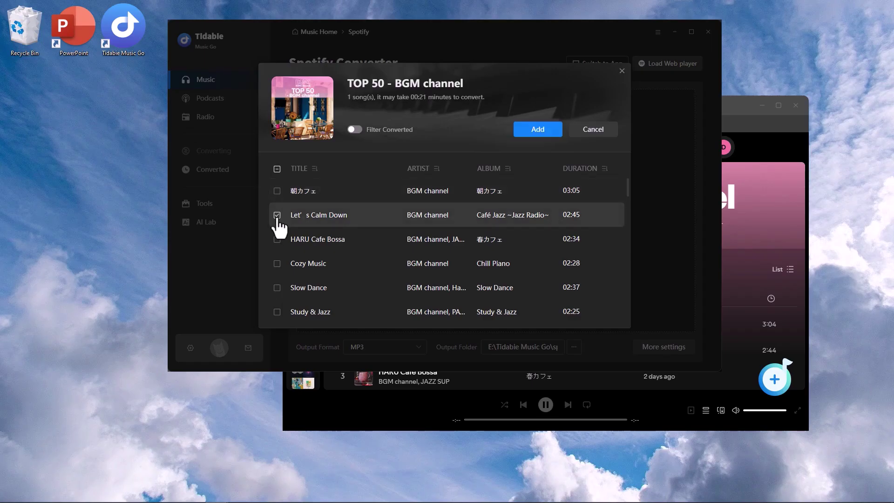
pyautogui.click(276, 263)
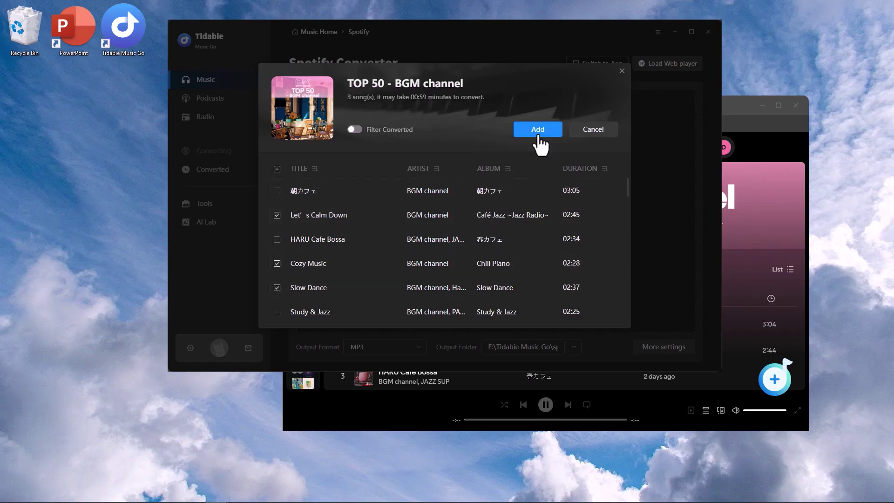
pyautogui.click(539, 132)
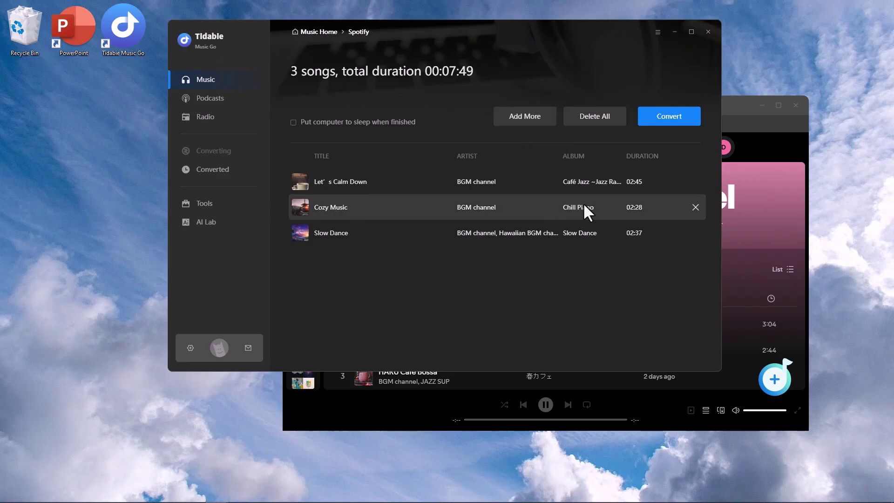
pyautogui.moveTo(489, 207)
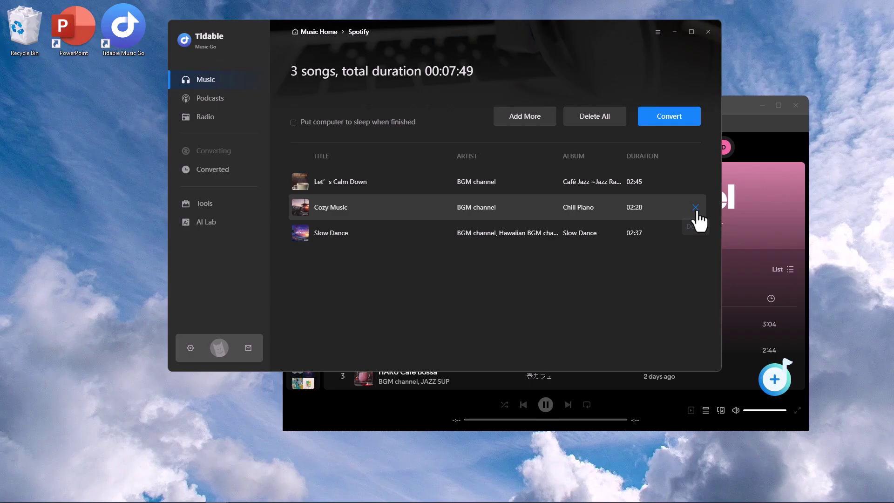
pyautogui.click(695, 209)
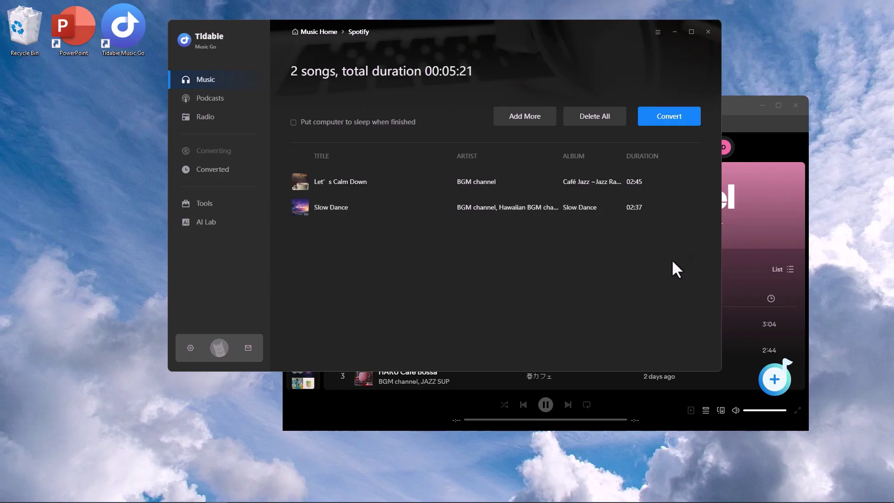
pyautogui.click(190, 348)
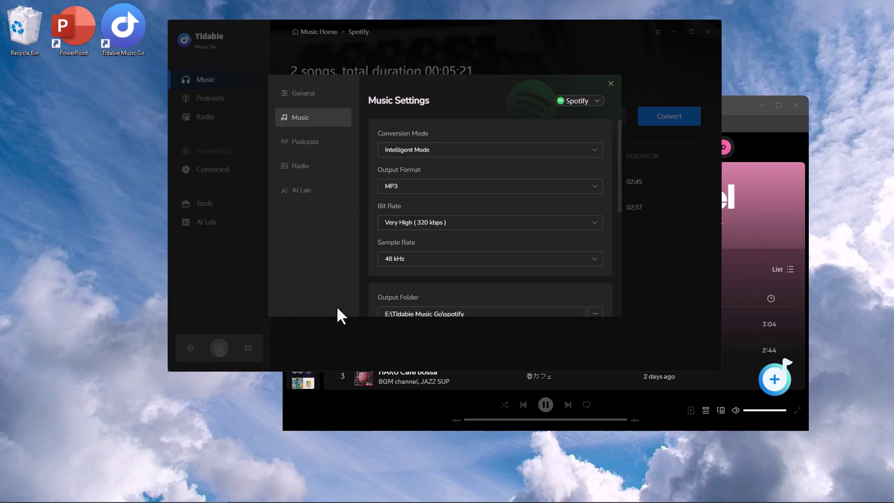
# Keep Intelligent Mode, MP3, 320 kbps and 48 kHz, with Track Number + Title names grouped by Playlist
pyautogui.click(592, 152)
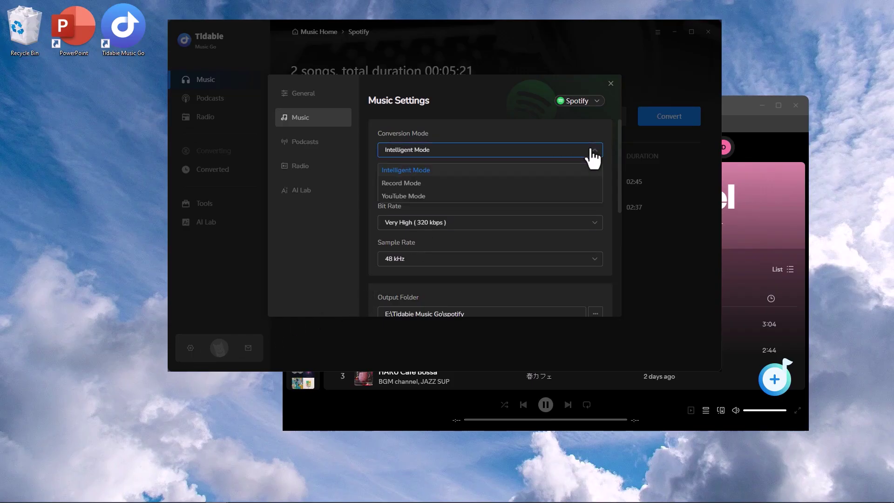
pyautogui.click(618, 193)
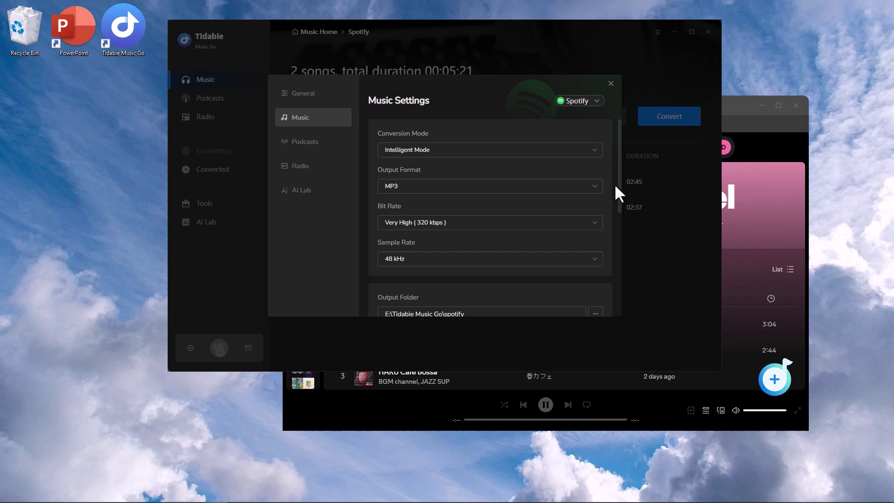
pyautogui.click(589, 188)
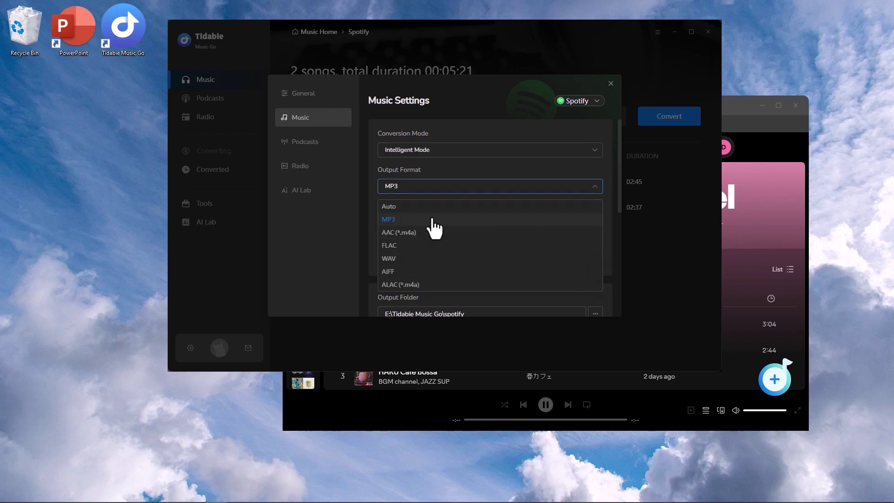
pyautogui.click(595, 188)
pyautogui.click(595, 223)
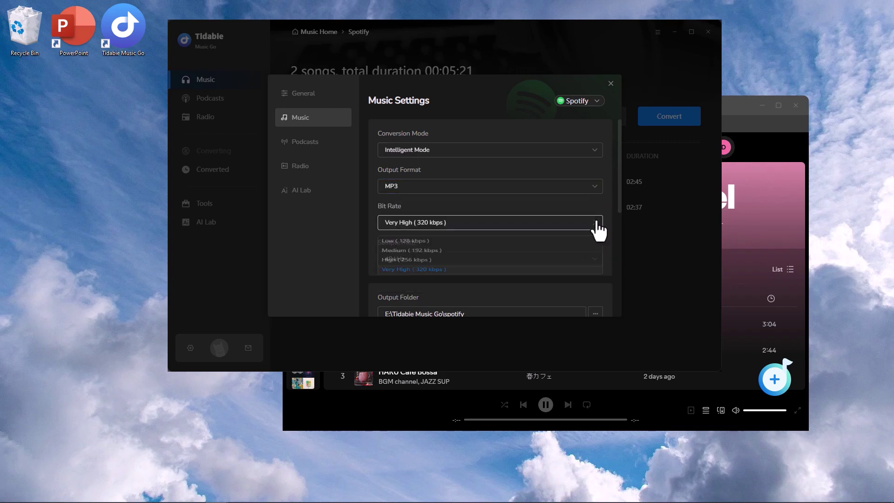
pyautogui.click(613, 267)
pyautogui.click(588, 260)
pyautogui.click(611, 279)
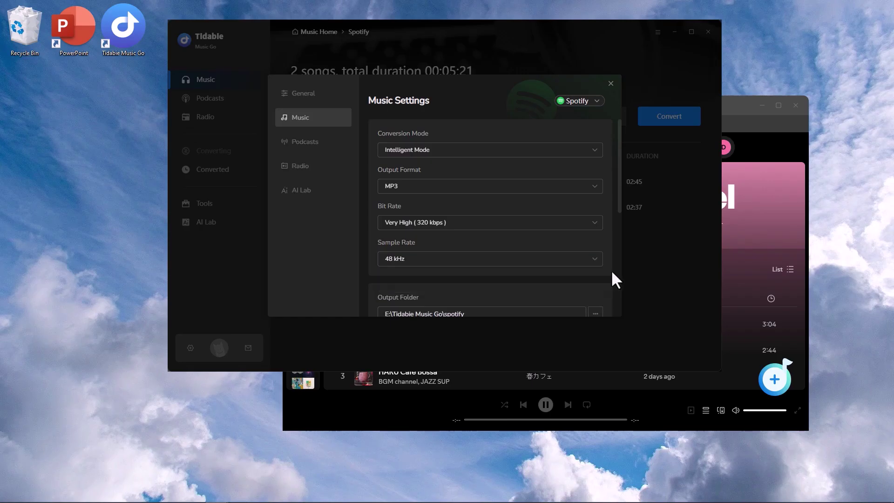
pyautogui.scroll(-2, 612, 279)
pyautogui.scroll(-1, 612, 280)
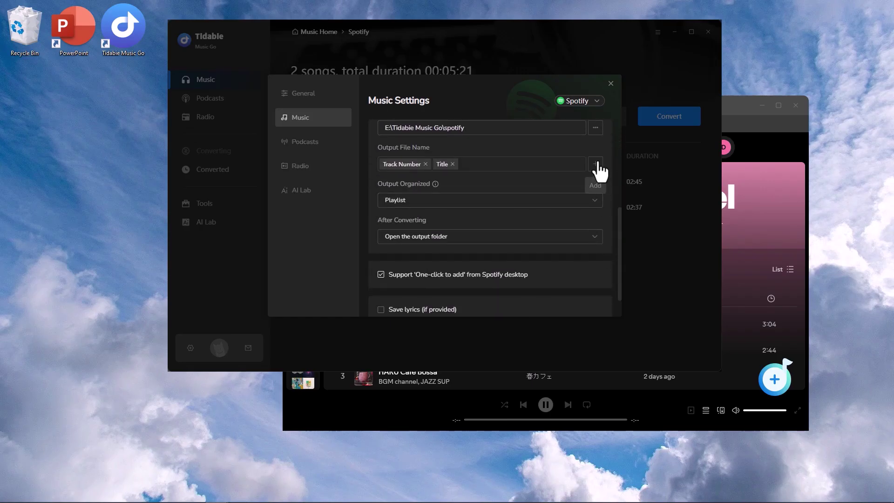
pyautogui.click(595, 164)
pyautogui.click(589, 201)
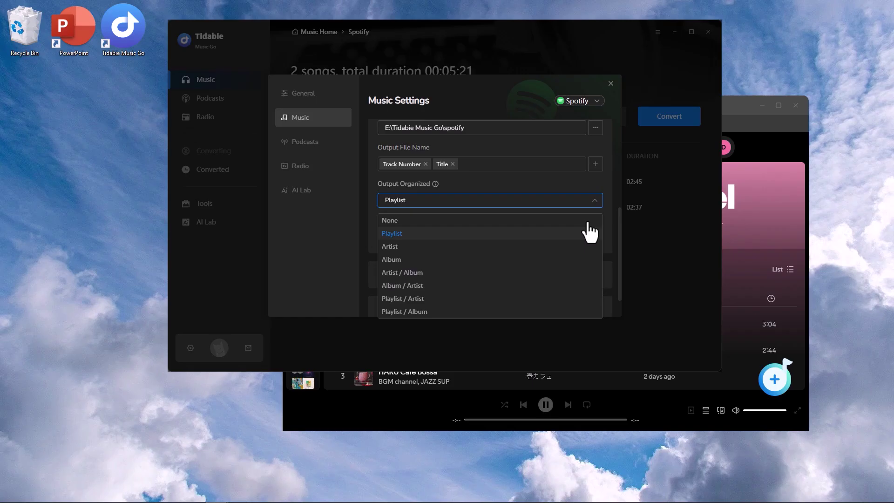
pyautogui.scroll(3, 608, 231)
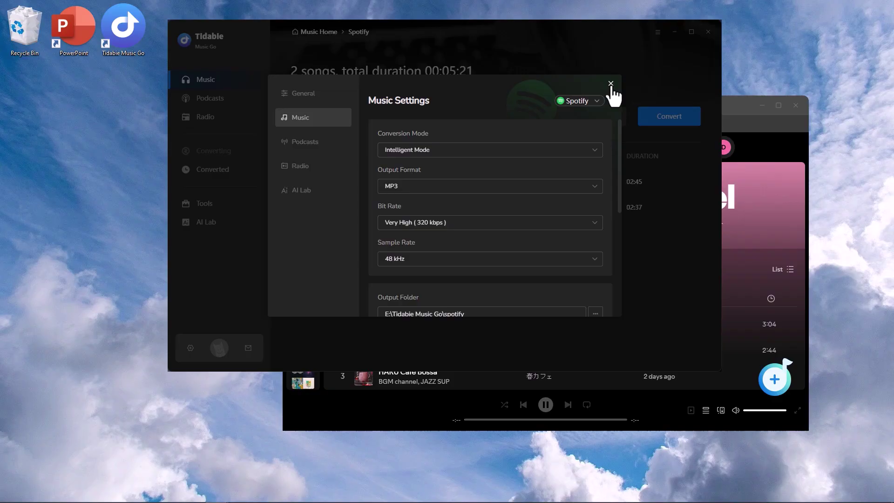
pyautogui.click(610, 84)
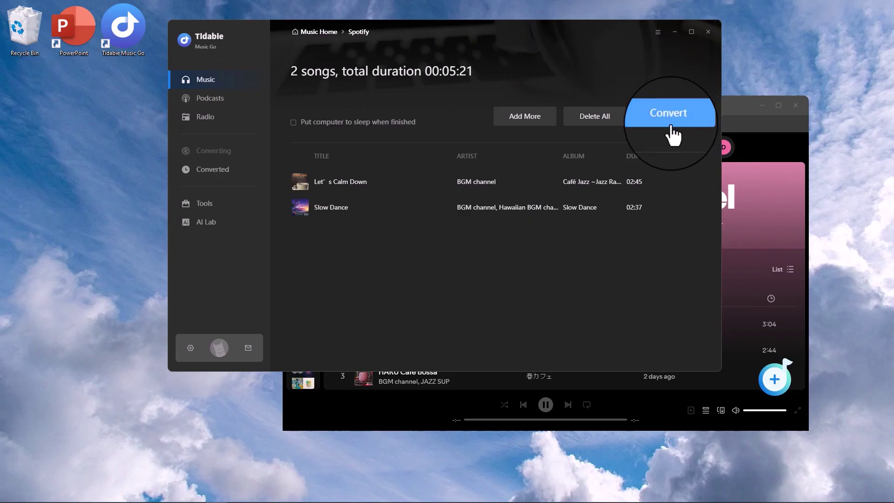
# Convert both songs and check that Let's Calm Down and Slow Dance are in the spotify output folder
pyautogui.click(669, 115)
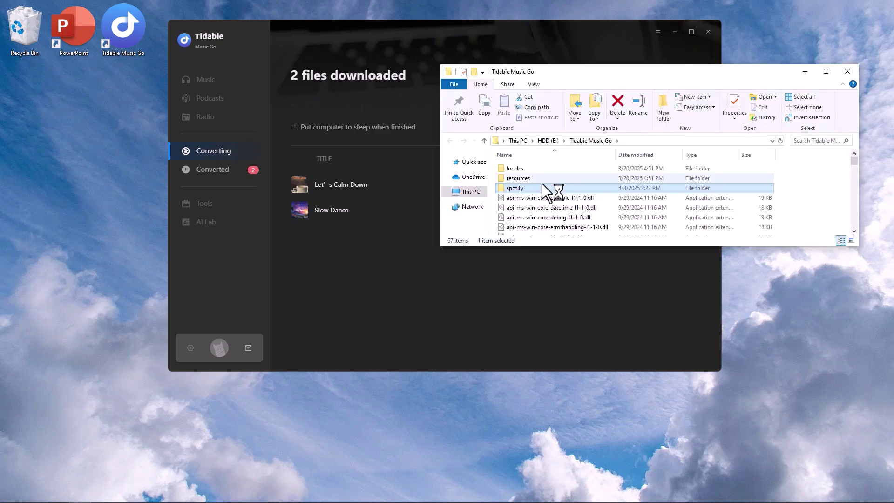
pyautogui.doubleClick(552, 192)
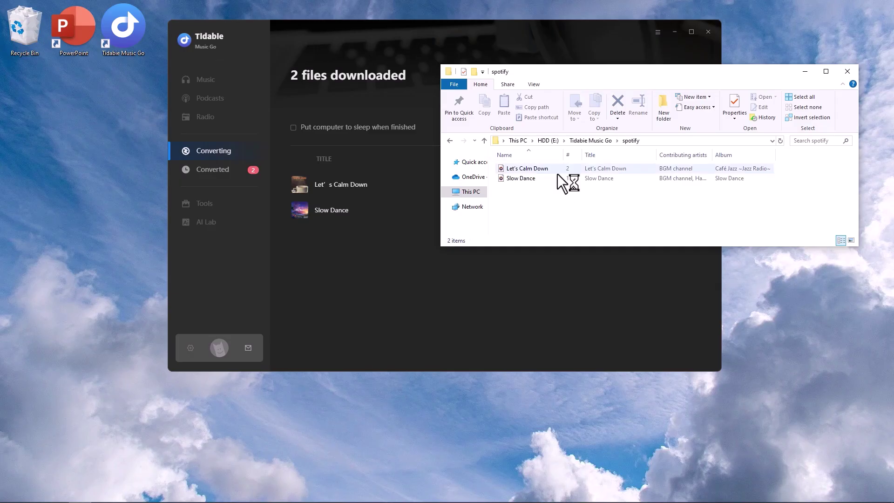
pyautogui.click(848, 73)
pyautogui.click(669, 123)
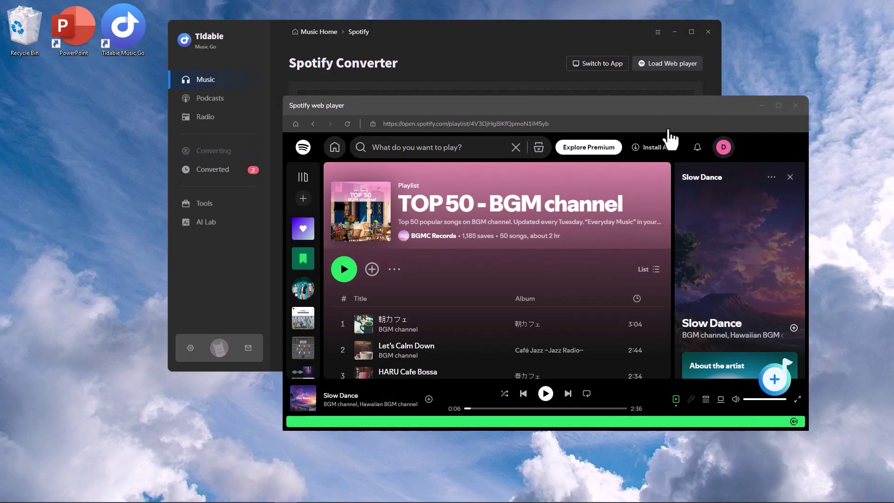
# Close the web player and show the Converted history listing Slow Dance and Let's Calm Down
pyautogui.click(801, 104)
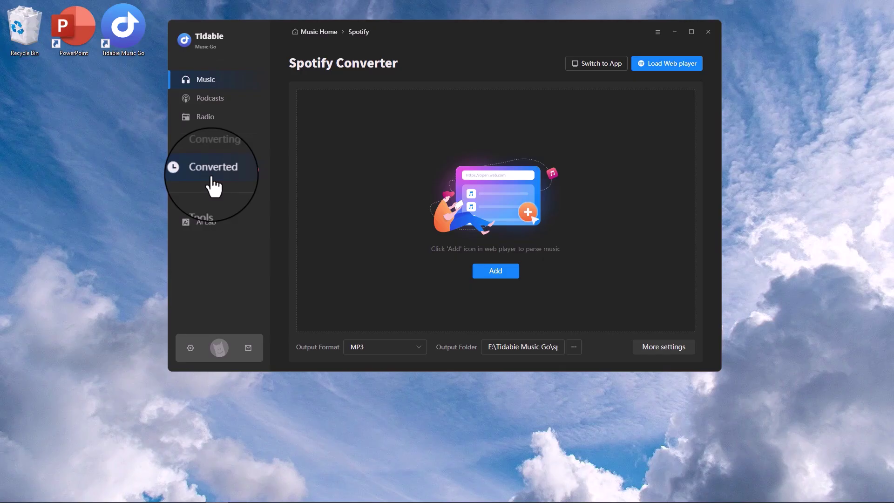
pyautogui.click(212, 169)
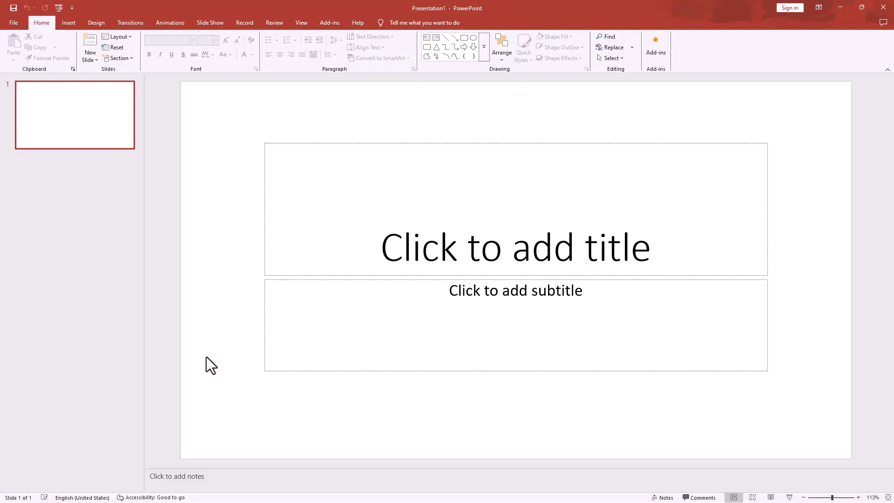
# Add a second slide to the presentation and make it the working slide
pyautogui.click(89, 43)
pyautogui.click(87, 346)
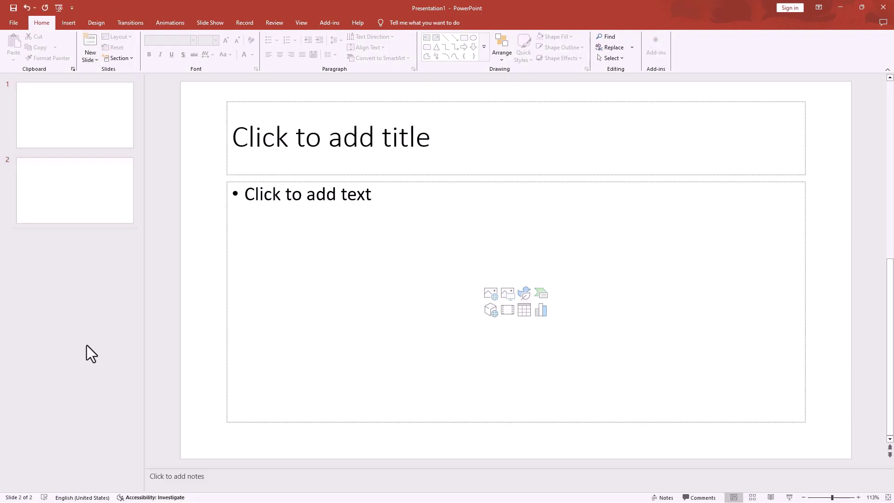
pyautogui.click(74, 180)
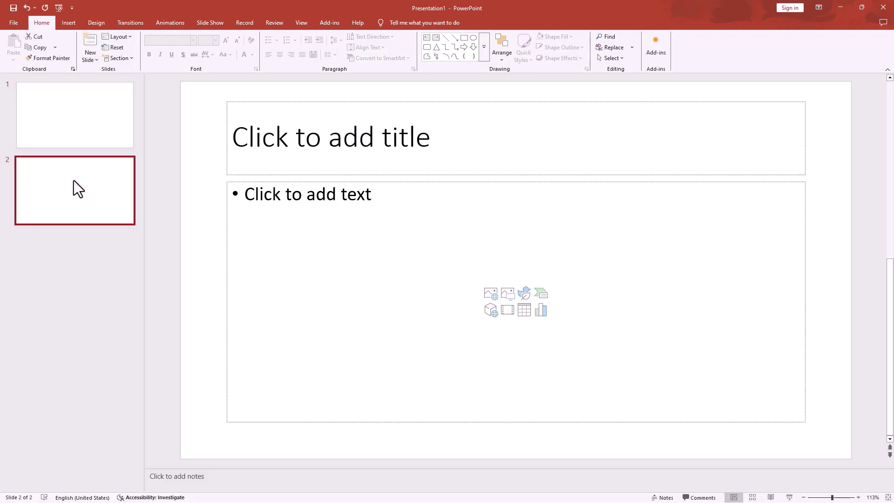
# Start inserting audio from the PC and browse into the spotify folder of downloaded songs
pyautogui.click(67, 27)
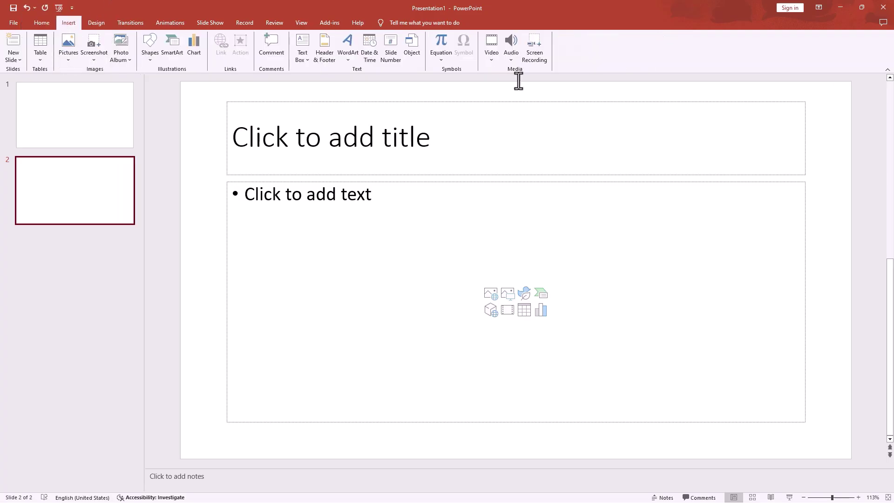
pyautogui.click(512, 61)
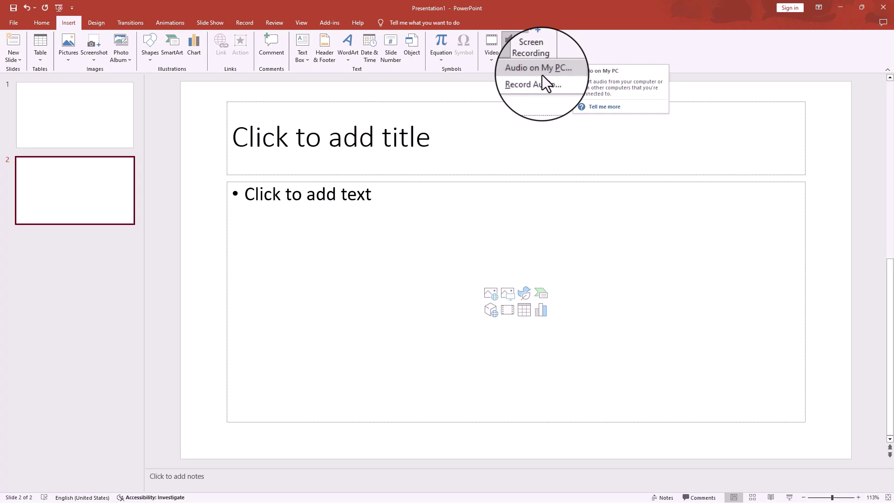
pyautogui.click(538, 74)
pyautogui.doubleClick(112, 83)
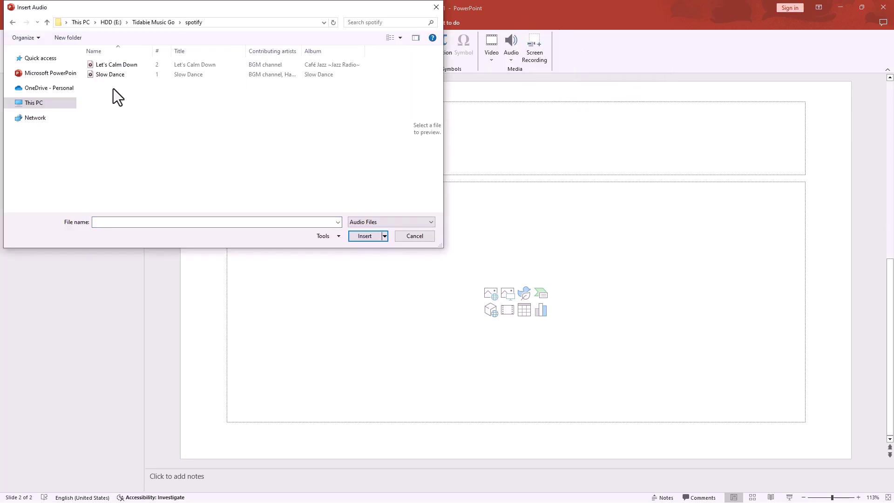
# Insert Slow Dance onto slide 2 and drag its audio icon to the bottom-left corner
pyautogui.click(113, 75)
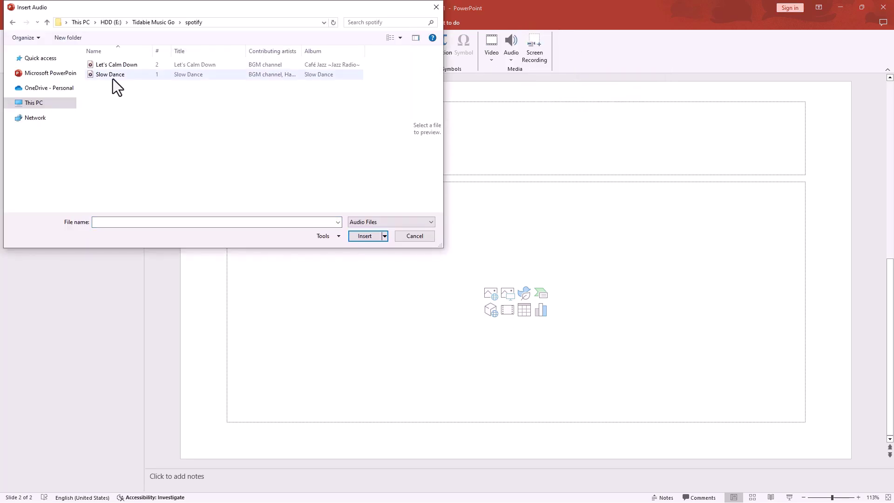
pyautogui.click(366, 240)
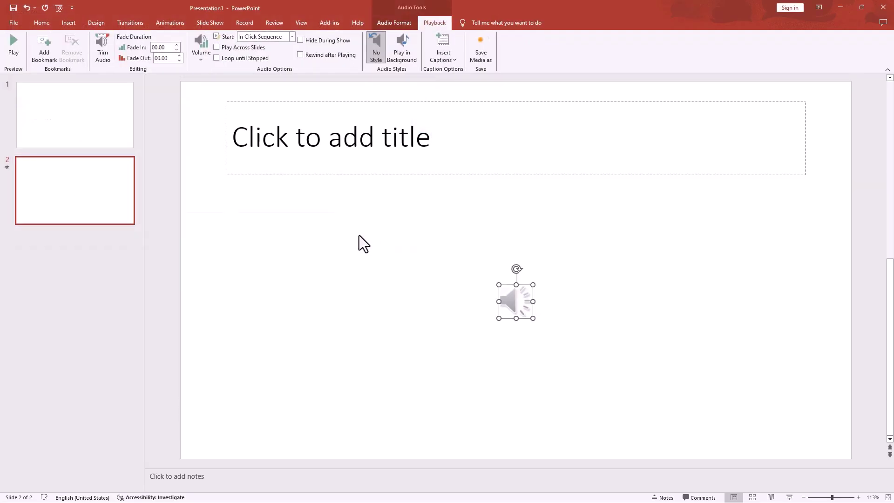
pyautogui.moveTo(516, 307); pyautogui.dragTo(218, 432)
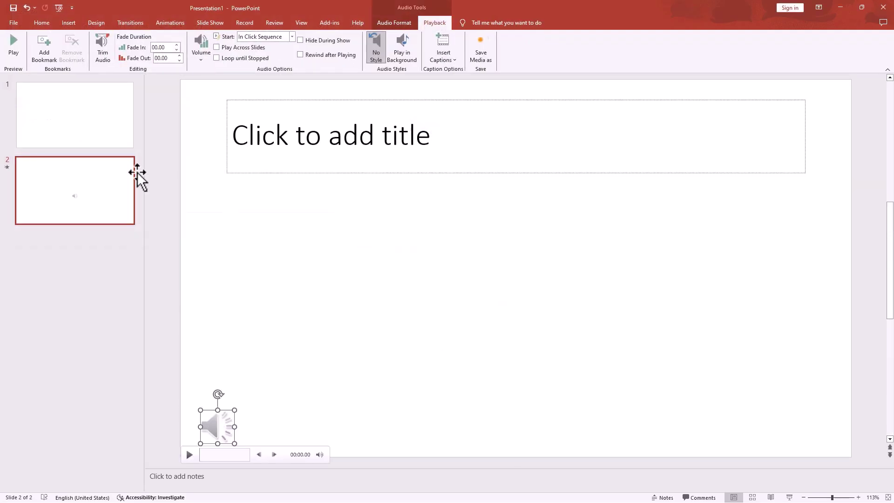